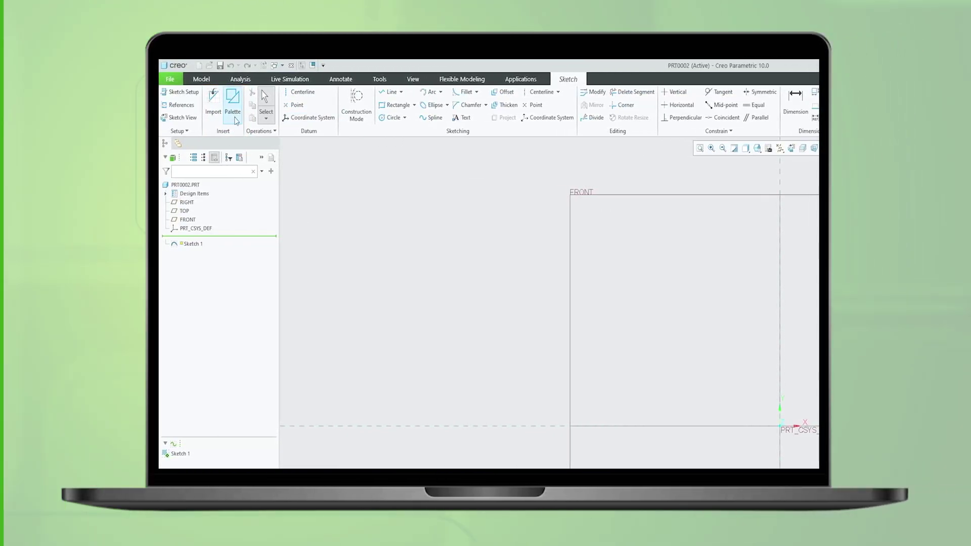
Step: Preview a square, an I-profile and a 12-tip star from the sketch palette
left_click(232, 100)
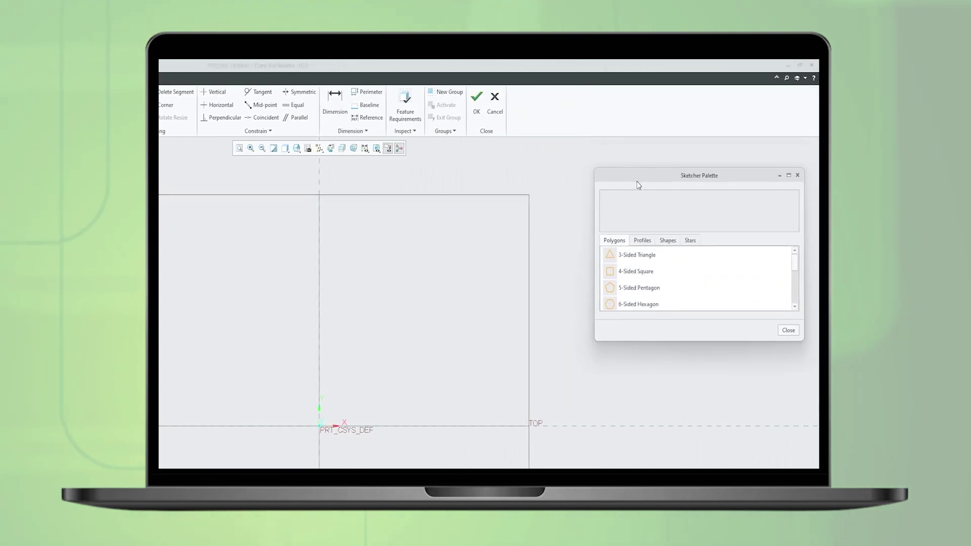
mouse_move(706, 273)
left_mouse_down()
mouse_move(429, 331)
mouse_move(380, 360)
left_mouse_up()
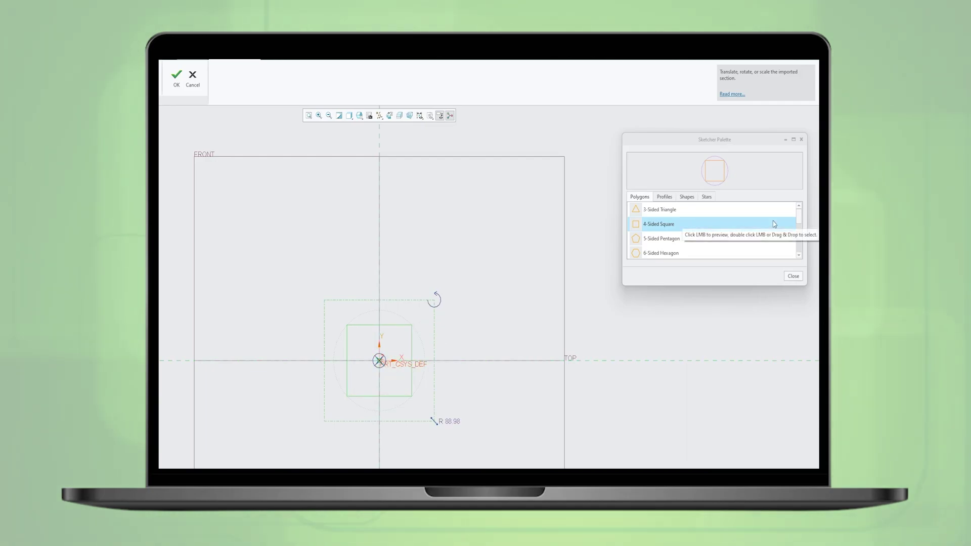
left_click(665, 197)
double_click(651, 224)
left_click(217, 325)
left_click(707, 197)
double_click(654, 221)
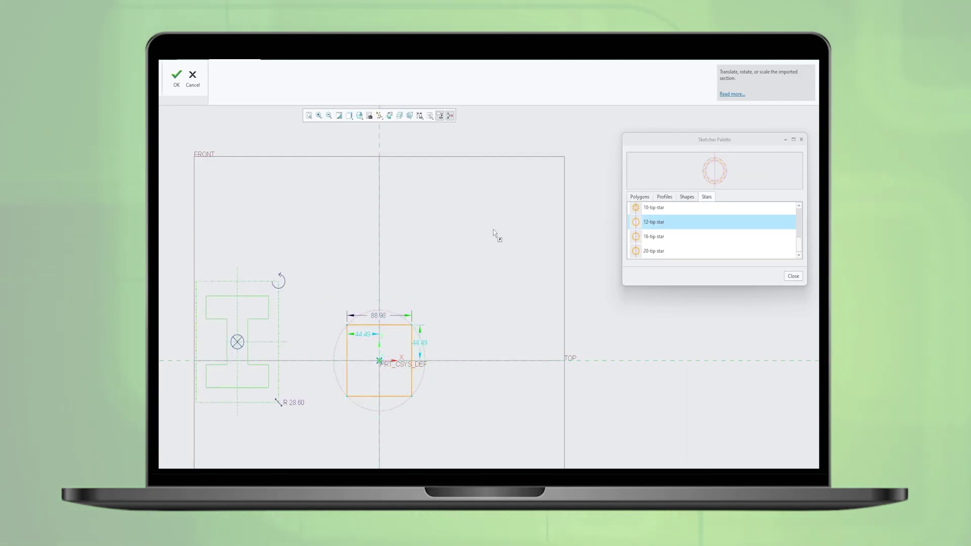
left_click(493, 229)
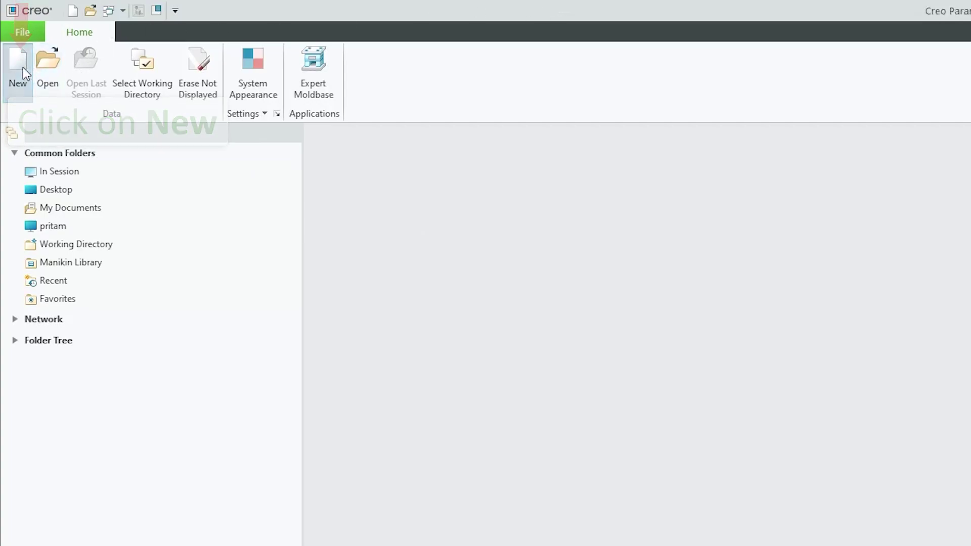
Step: Create solid part prt0002 from the default template
left_click(20, 67)
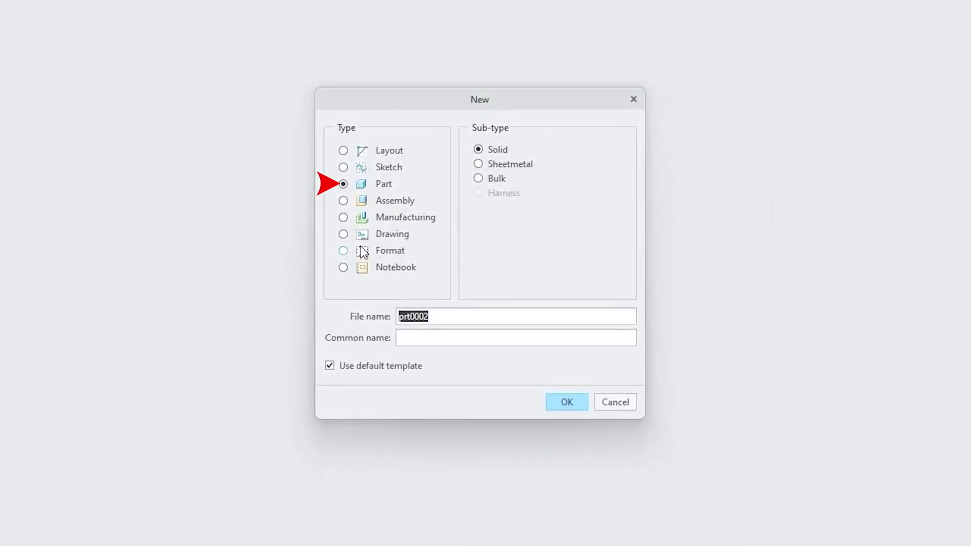
left_click(567, 402)
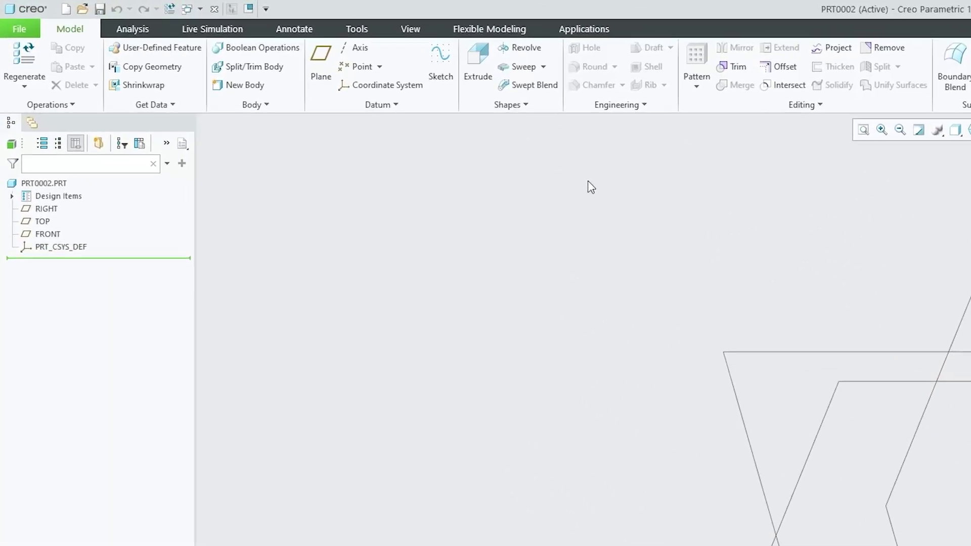
Step: Turn on datum plane display and orbit the view to see the planes
left_click(444, 32)
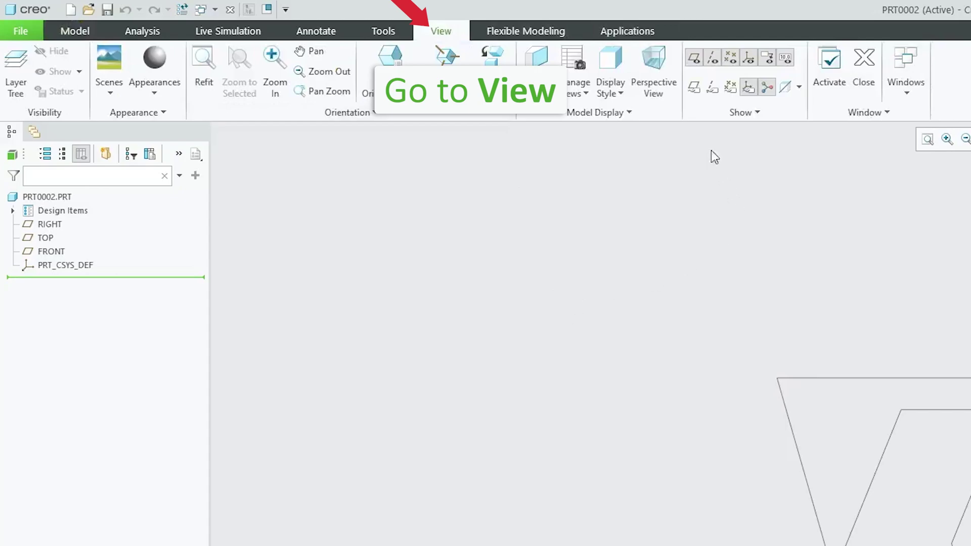
left_click(701, 93)
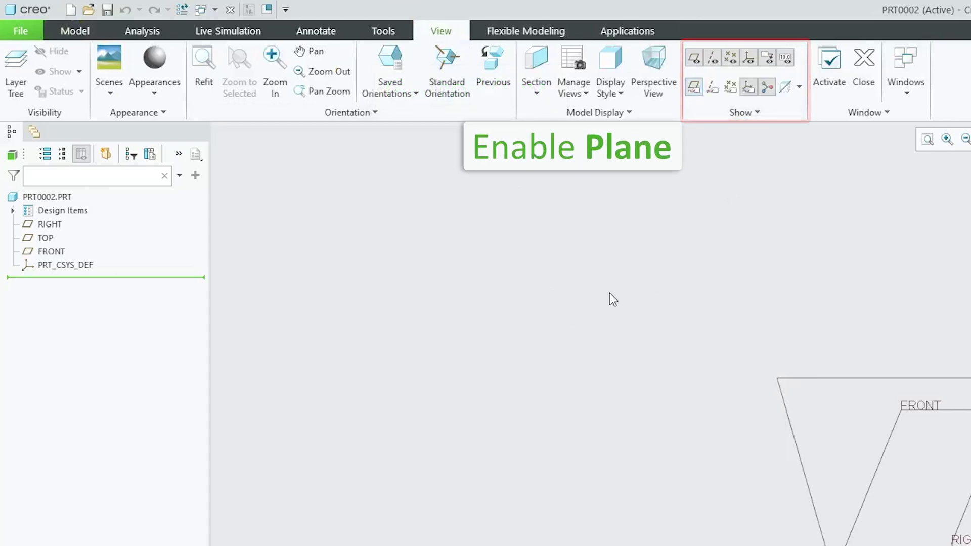
mouse_move(519, 193)
middle_mouse_down()
mouse_move(537, 152)
mouse_move(527, 159)
middle_mouse_up()
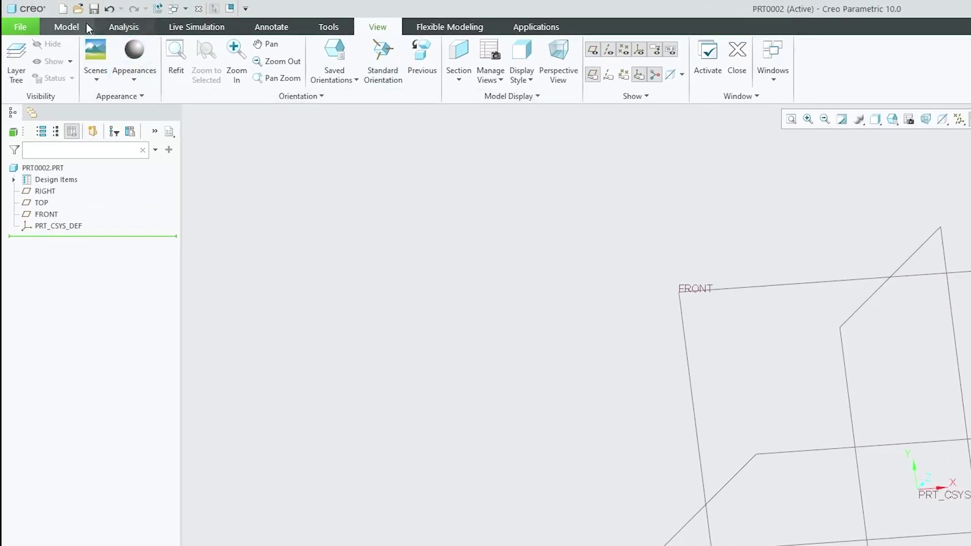
Step: Start a new sketch on the FRONT plane
left_click(86, 24)
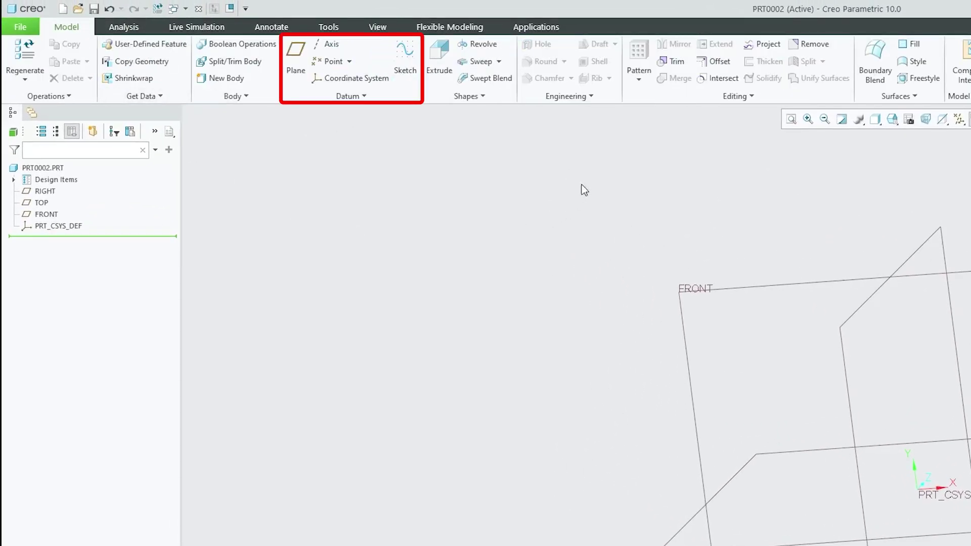
left_click(398, 69)
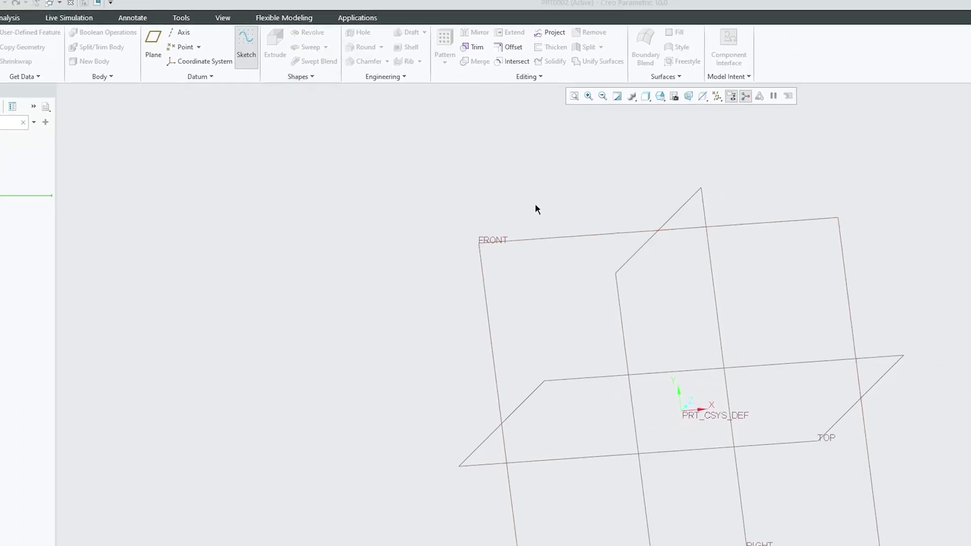
left_click(315, 196)
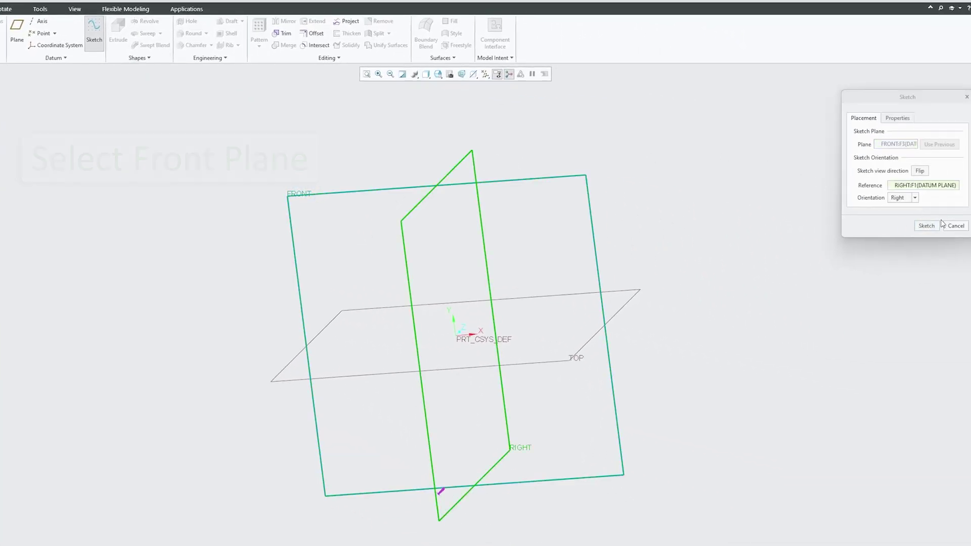
left_click(927, 225)
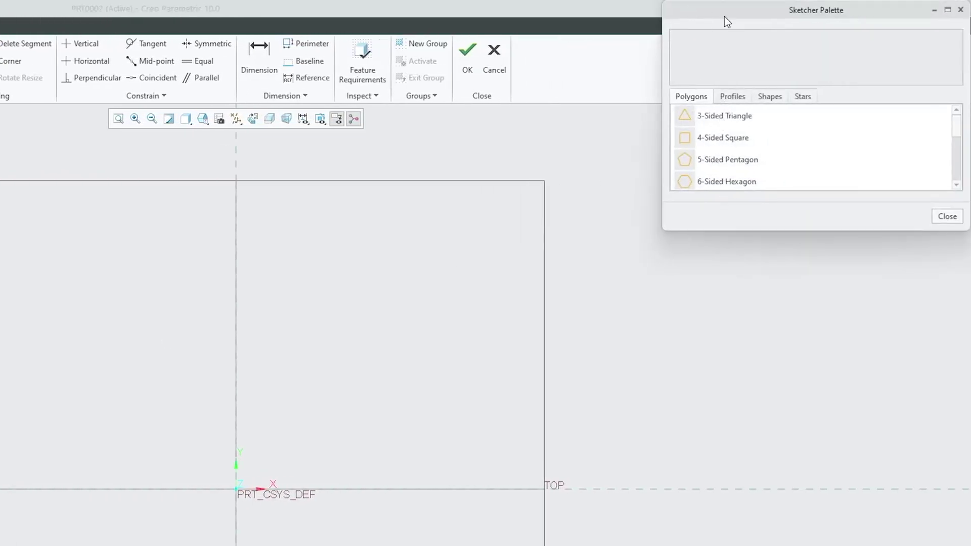
Step: Place a palette square centred on the coordinate origin
left_click_drag(725, 17, 704, 160)
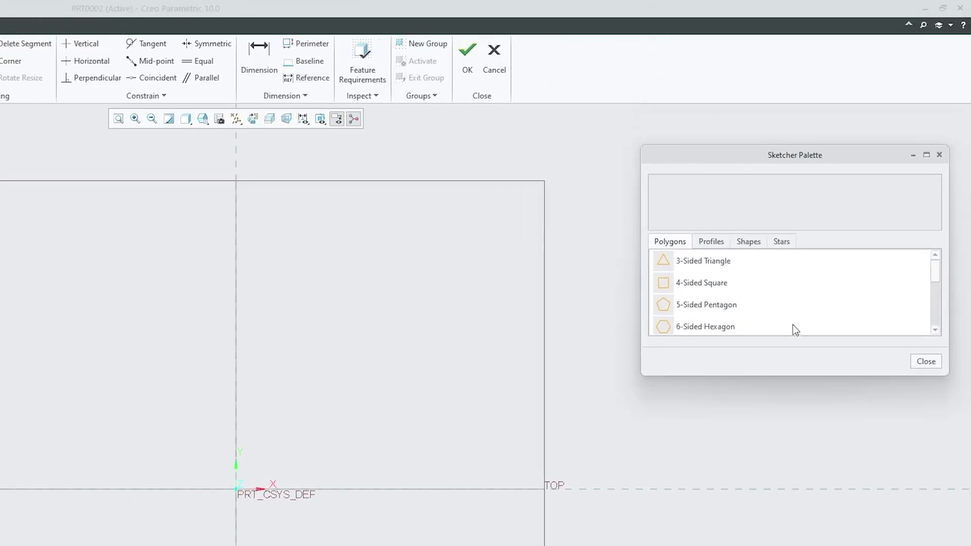
double_click(709, 286)
left_click(398, 363)
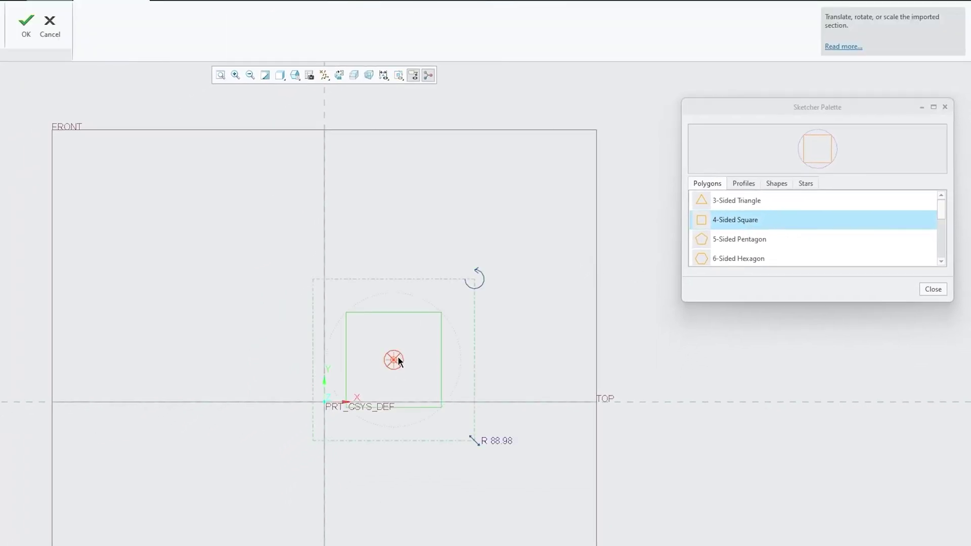
left_click_drag(398, 362, 333, 408)
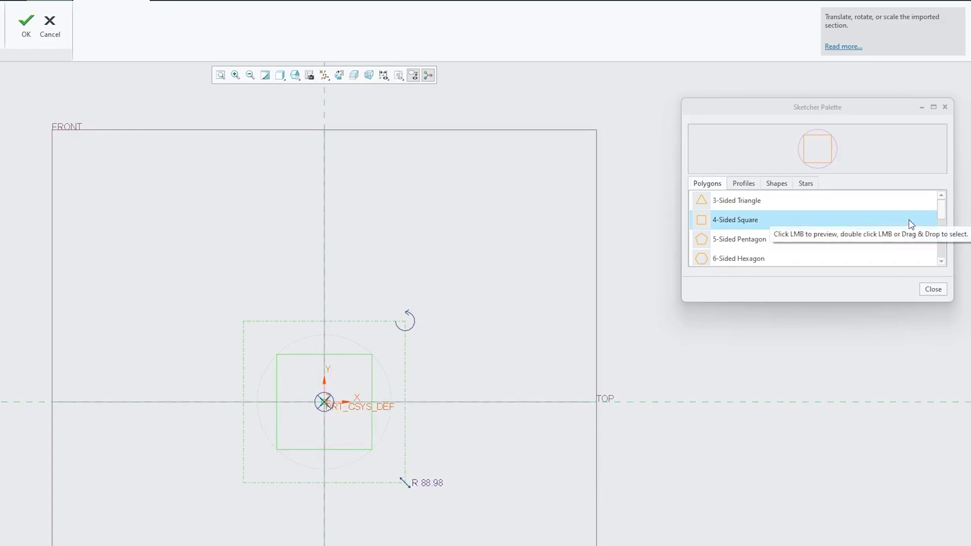
scroll(774, 224, "down", 1)
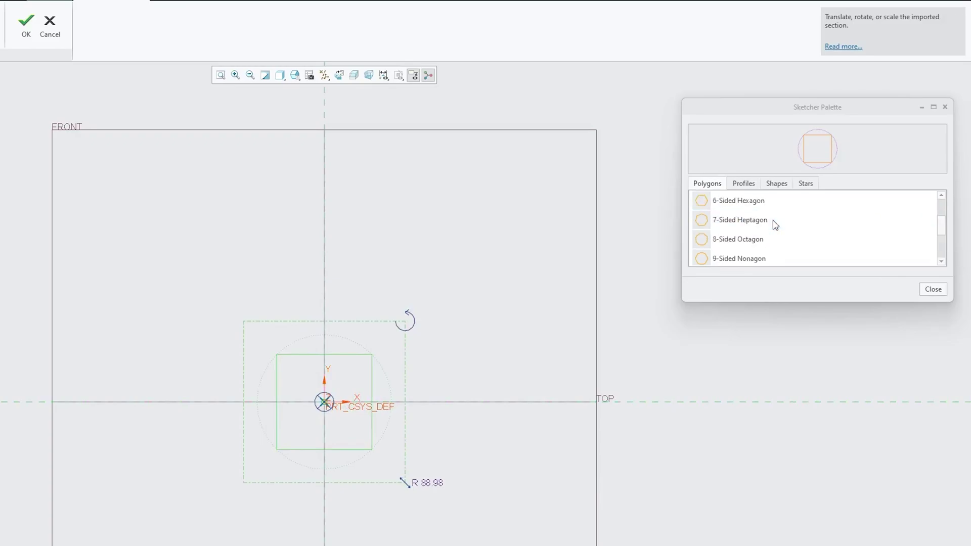
Step: Add the I-profile from the Shapes tab and pick the 12-tip star from Stars
left_click(746, 186)
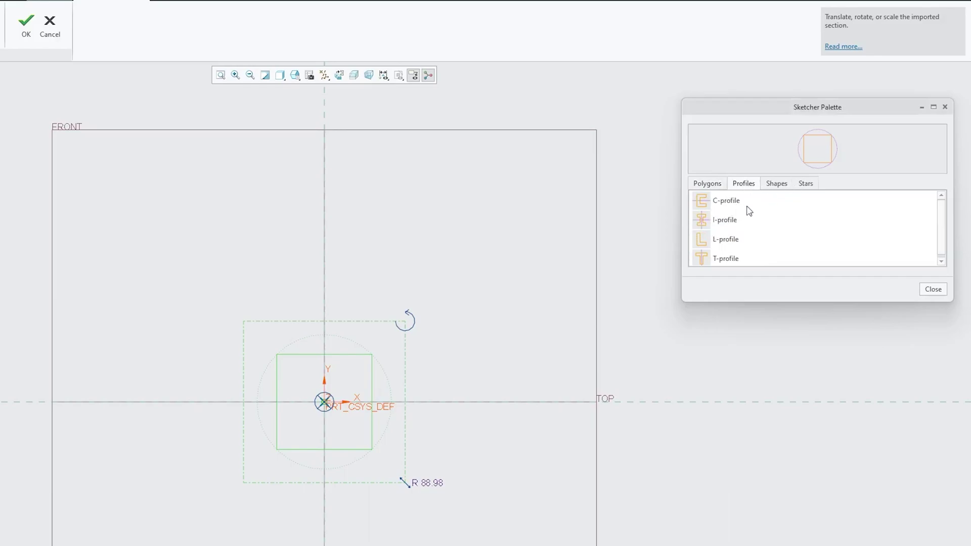
double_click(721, 221)
left_click(782, 185)
left_click(807, 186)
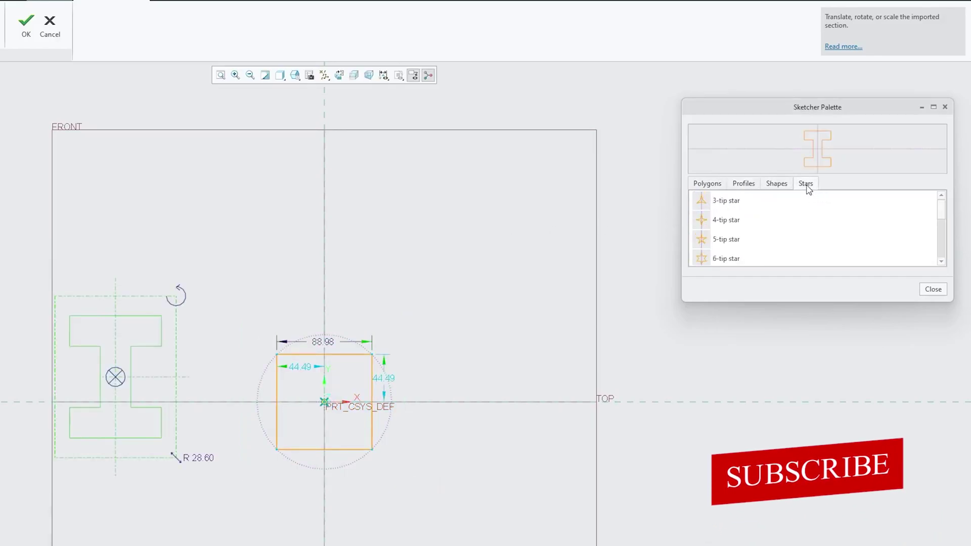
scroll(767, 225, "down", 2)
scroll(766, 225, "down", 1)
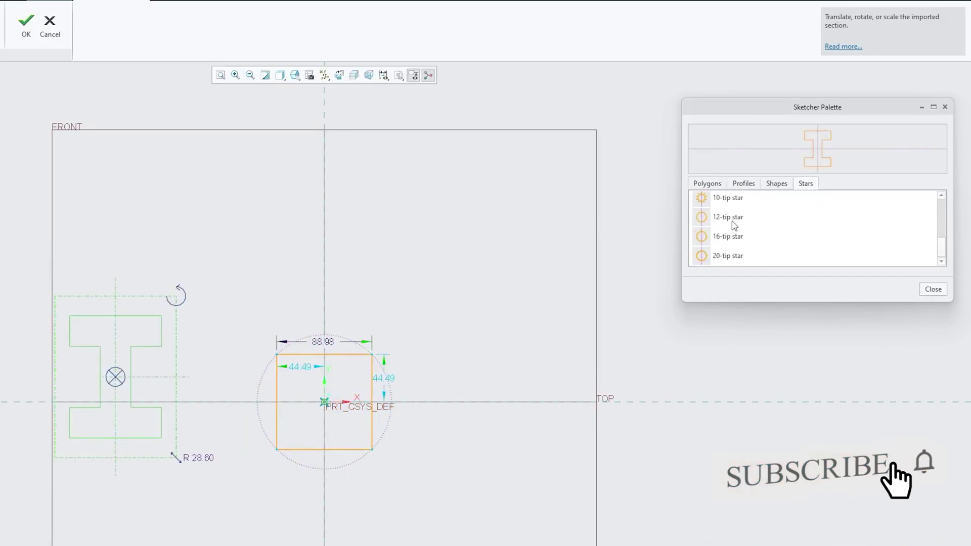
mouse_move(734, 220)
left_mouse_down()
mouse_move(777, 218)
mouse_move(590, 225)
left_mouse_up()
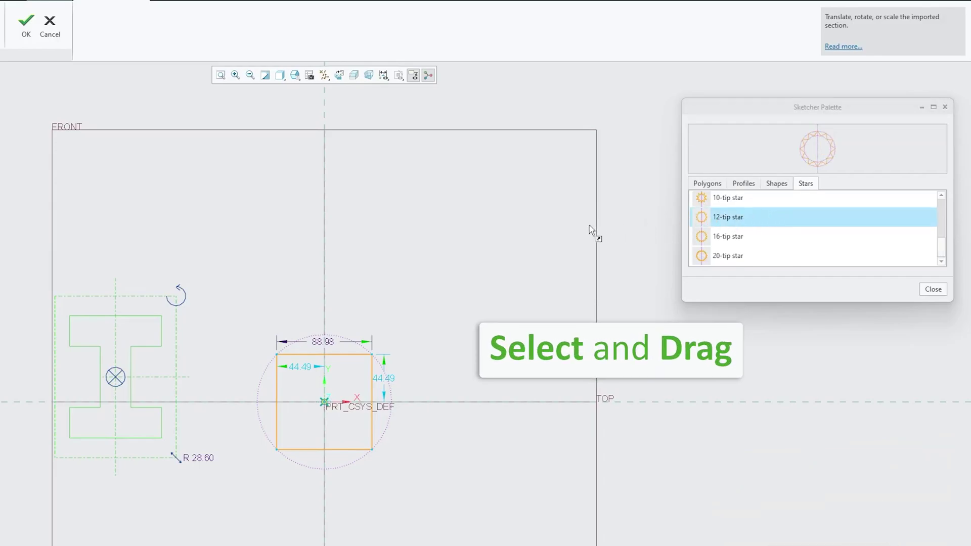
Step: Place the 12-tip star above right of the square, rescaled and rotated about 20°
left_click(492, 229)
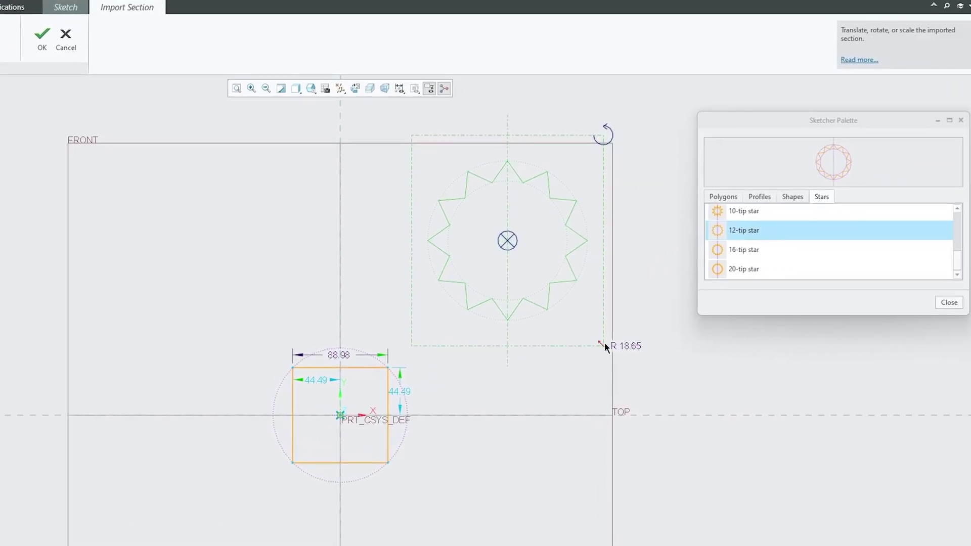
left_click_drag(605, 343, 632, 370)
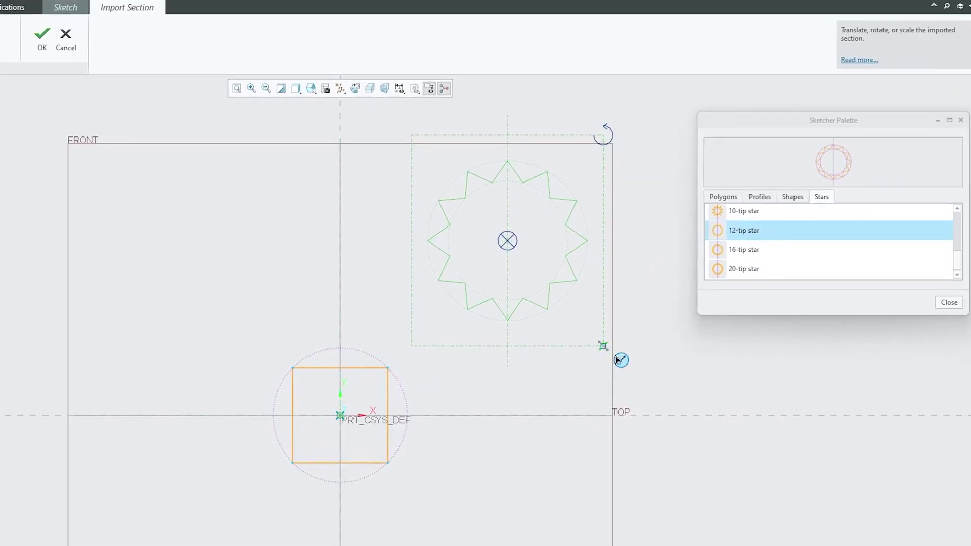
left_click(961, 121)
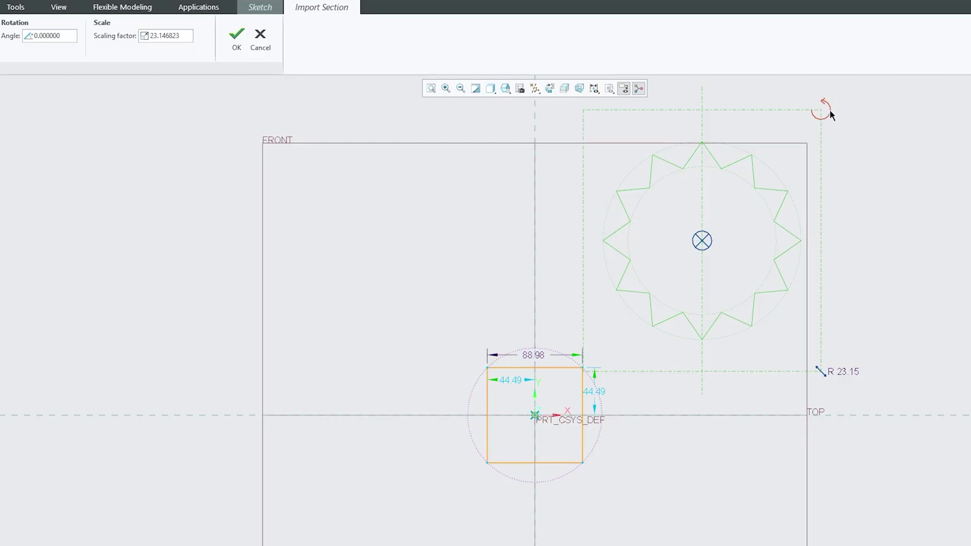
left_click_drag(830, 109, 782, 84)
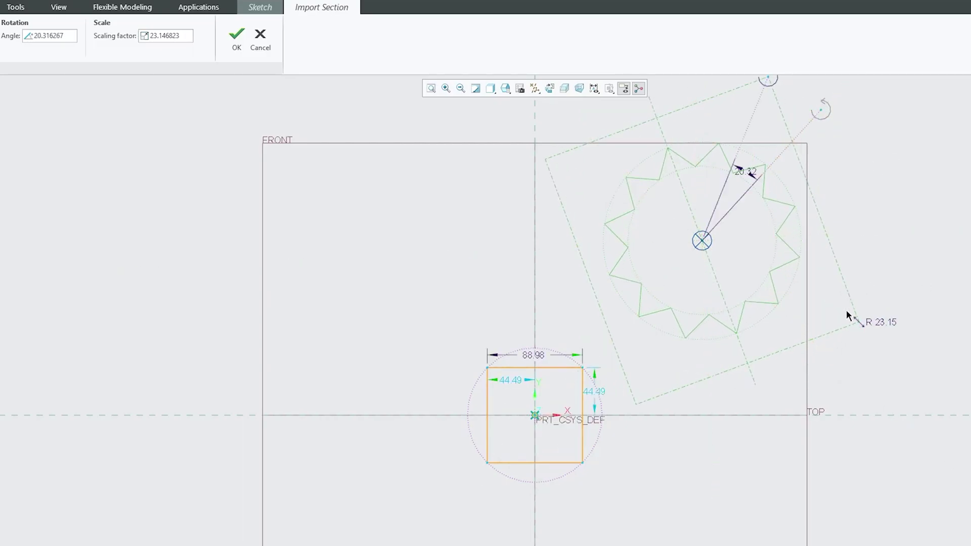
left_click_drag(863, 323, 810, 288)
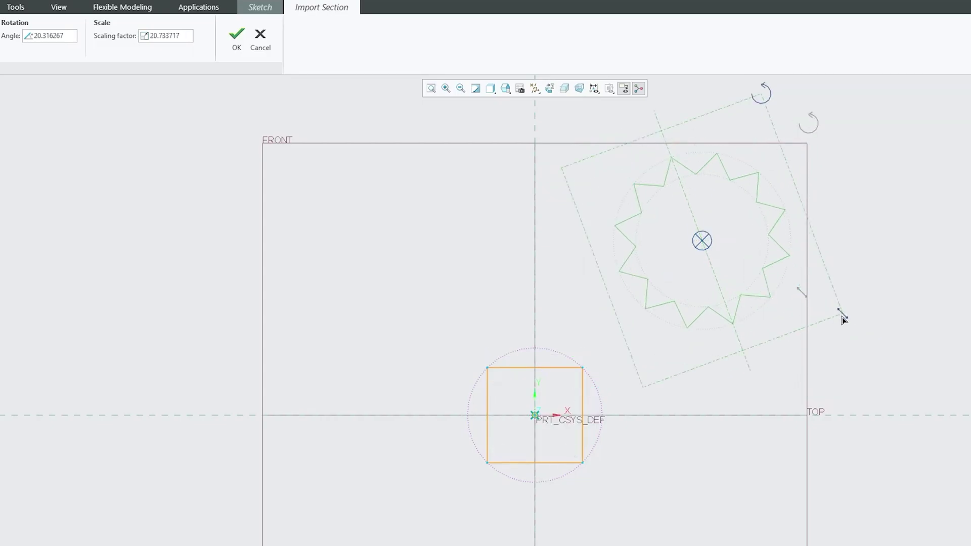
Step: Accept the imported 12-tip star and reopen the shape palette
left_click(238, 42)
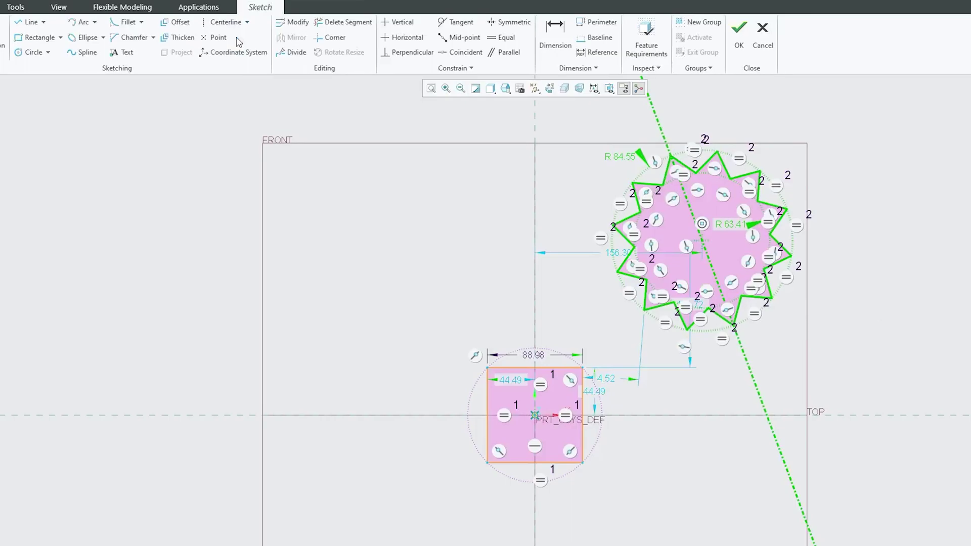
left_click(364, 312)
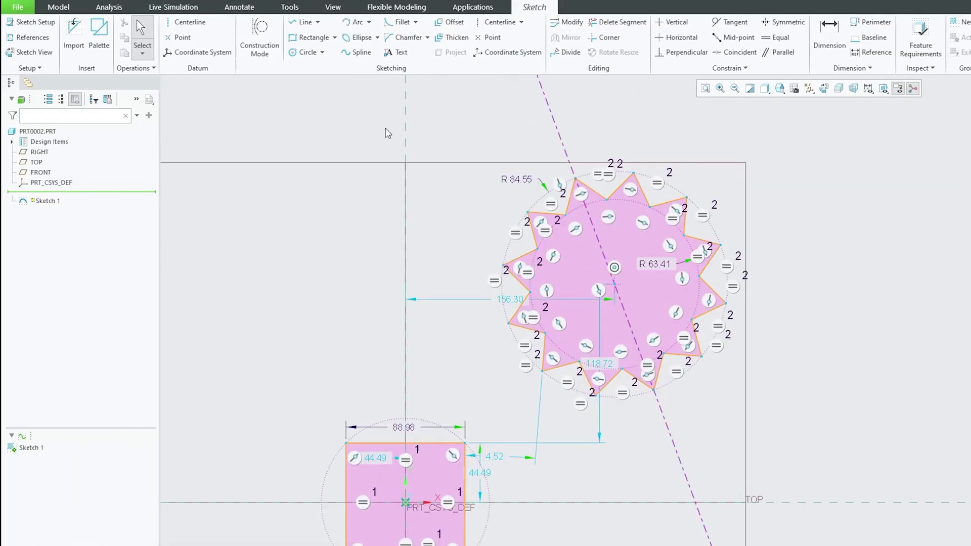
left_click(99, 33)
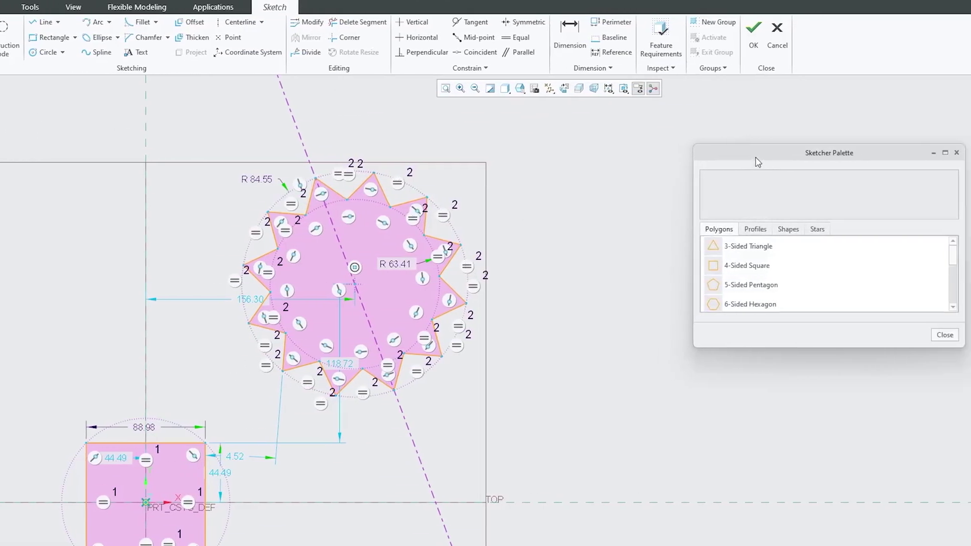
left_click_drag(667, 165, 754, 176)
scroll(788, 295, "down", 2)
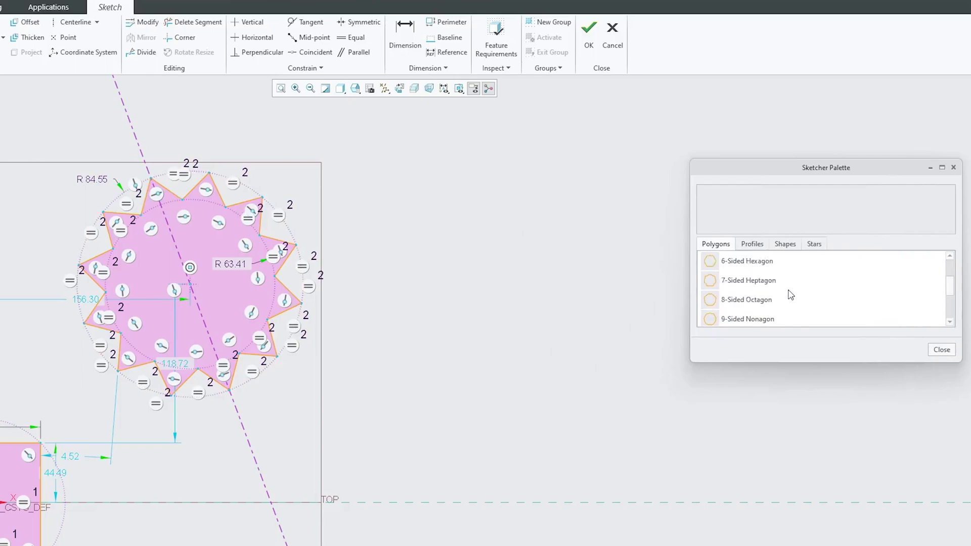
scroll(787, 271, "down", 3)
Step: Place a 4-tip star right of the 12-tip star and close the palette
left_click(788, 244)
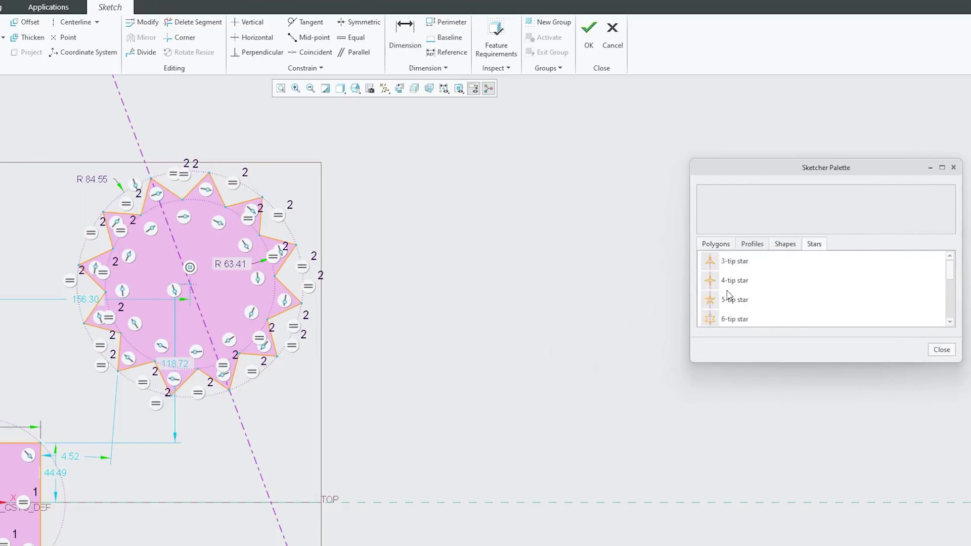
left_click(720, 286)
left_click(506, 316)
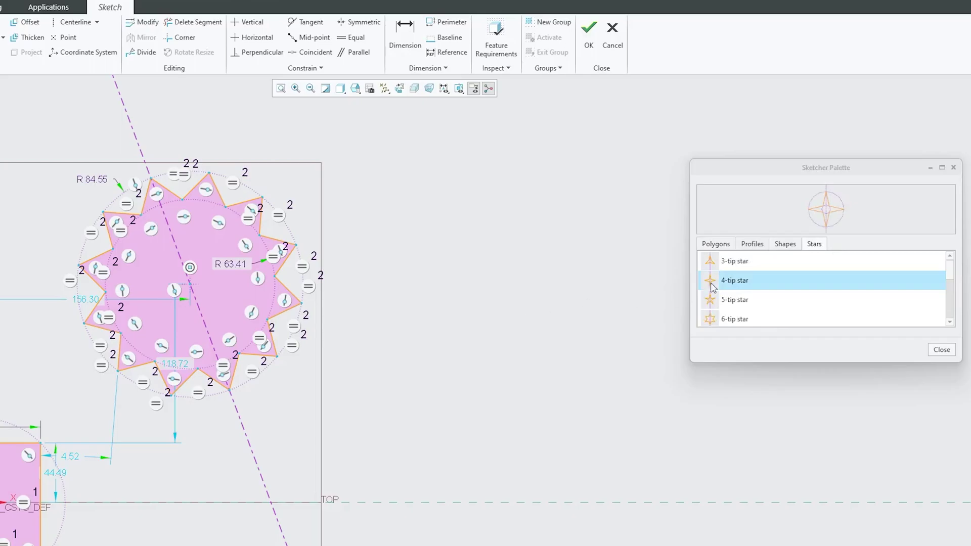
left_click_drag(712, 288, 513, 300)
left_click(89, 33)
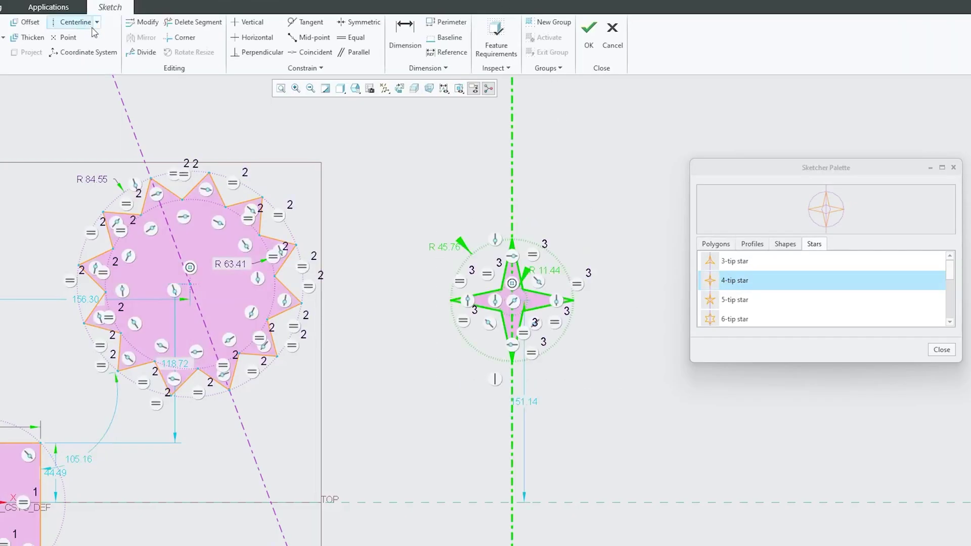
left_click(942, 349)
Step: Extrude Sketch 1's square and both stars to a depth of 94.70
left_click(589, 35)
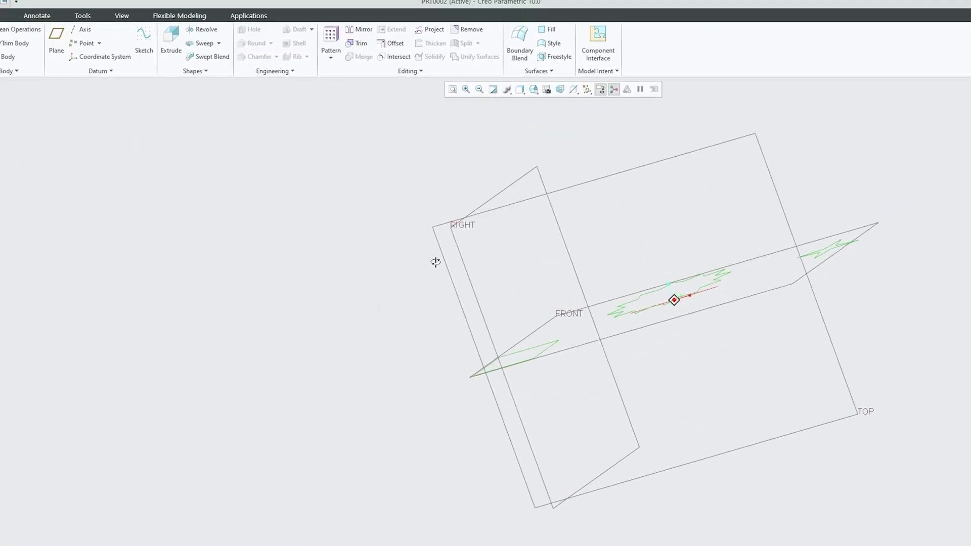
left_click(162, 40)
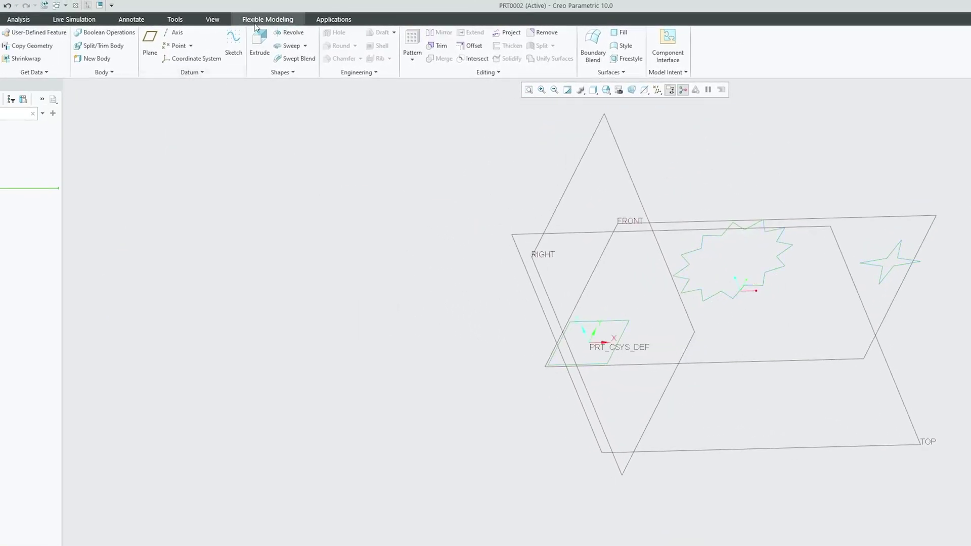
left_click(777, 276)
scroll(653, 255, "down", 3)
left_click_drag(653, 254, 726, 276)
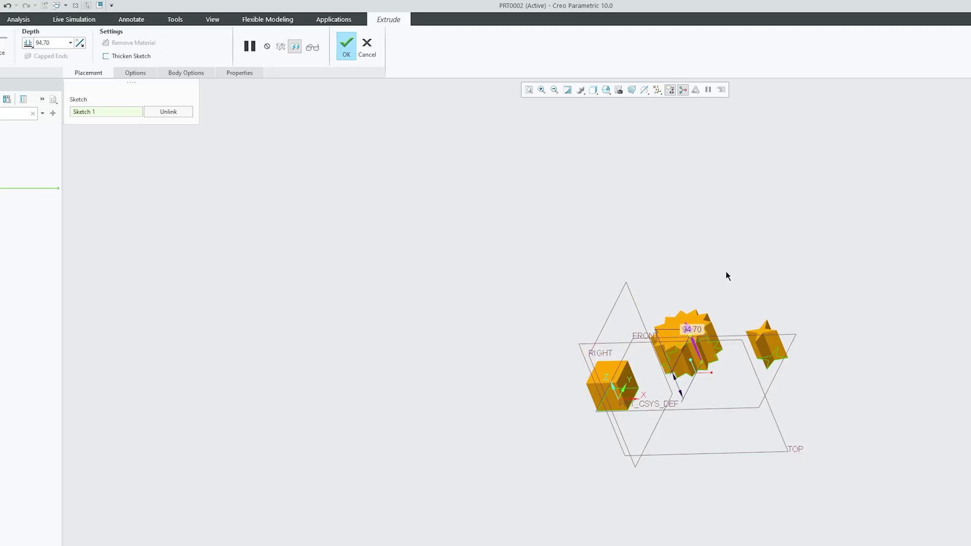
middle_click(727, 276)
middle_click_drag(727, 276, 757, 448)
scroll(734, 411, "up", 3)
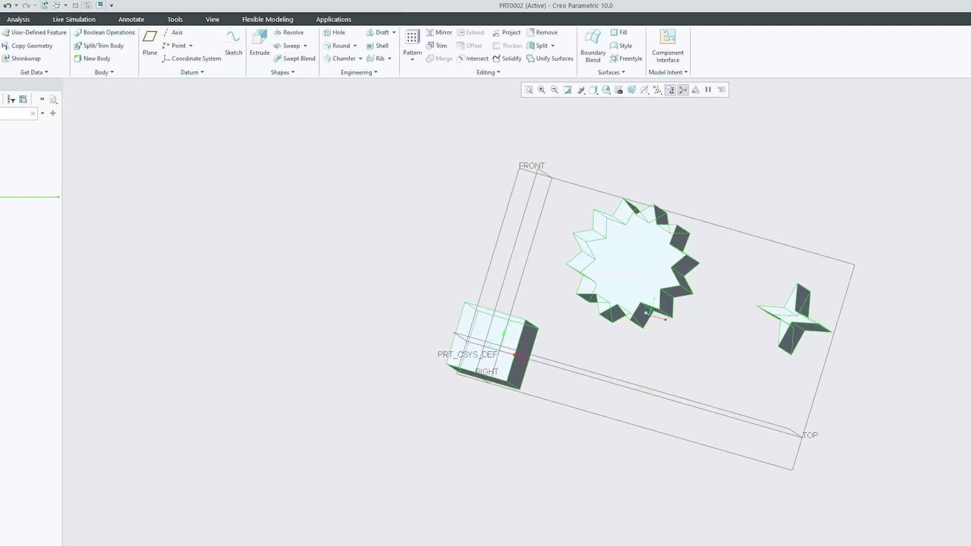